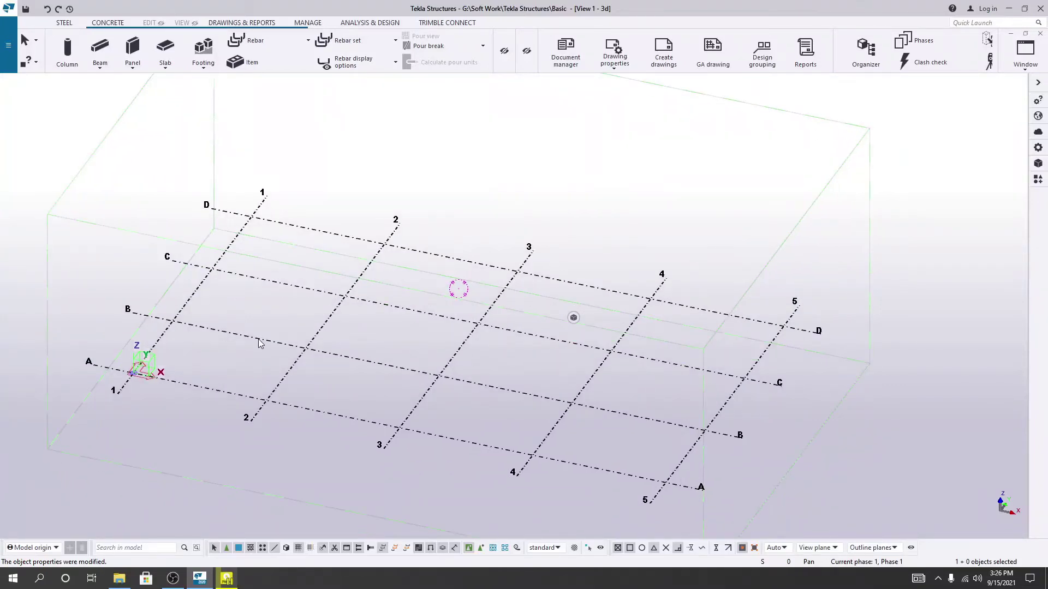
Open the properties of the selected rectangular grid for editing its coordinates
right_click(254, 322)
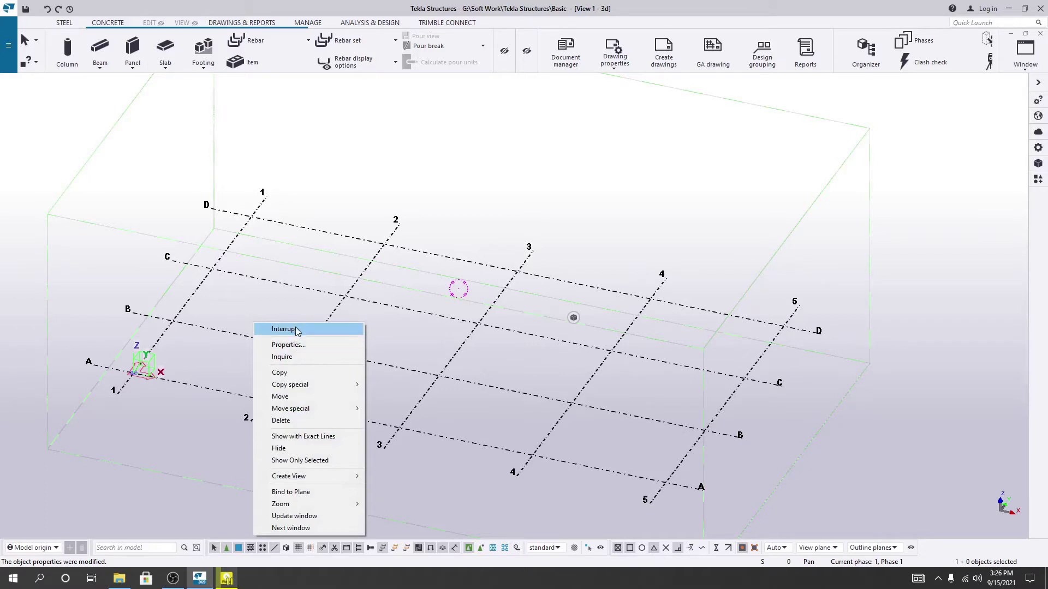
click(281, 344)
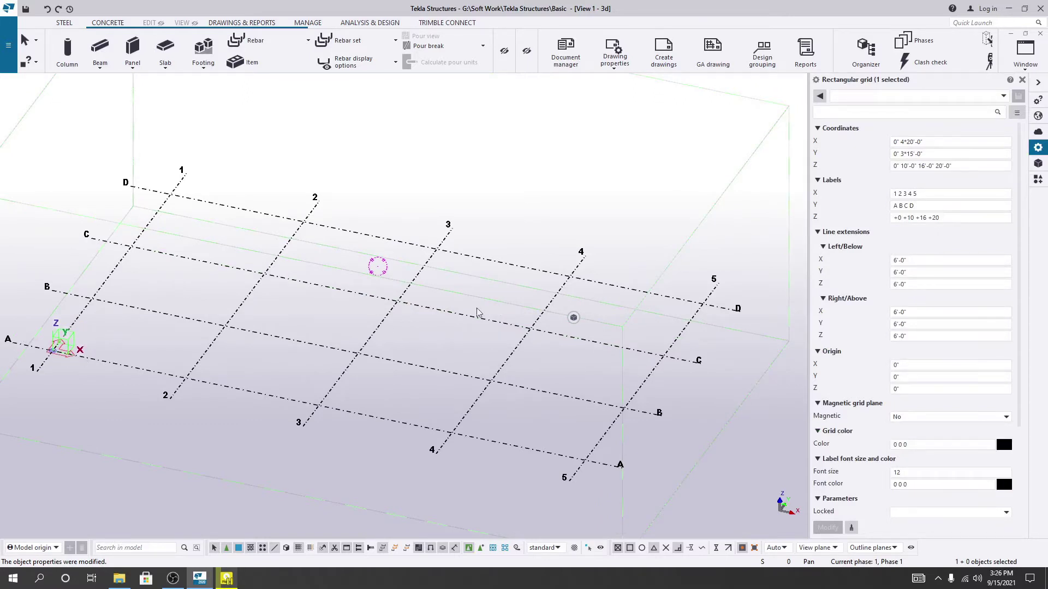
click(922, 154)
Reduce the grid's X coordinates to only 0' and apply the modification
middle_drag(381, 407, 404, 410)
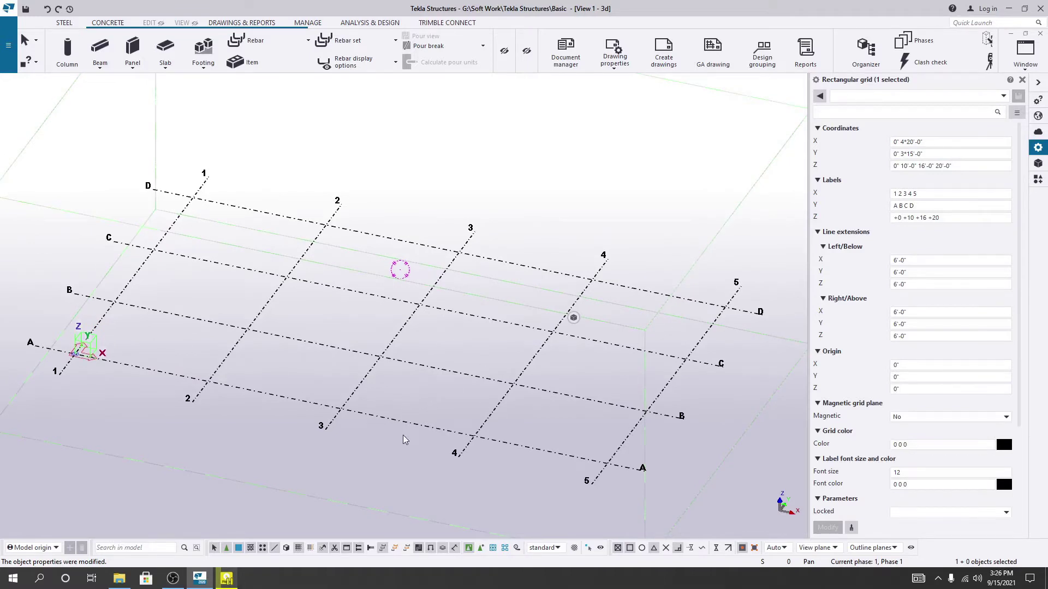
middle_drag(403, 435, 413, 442)
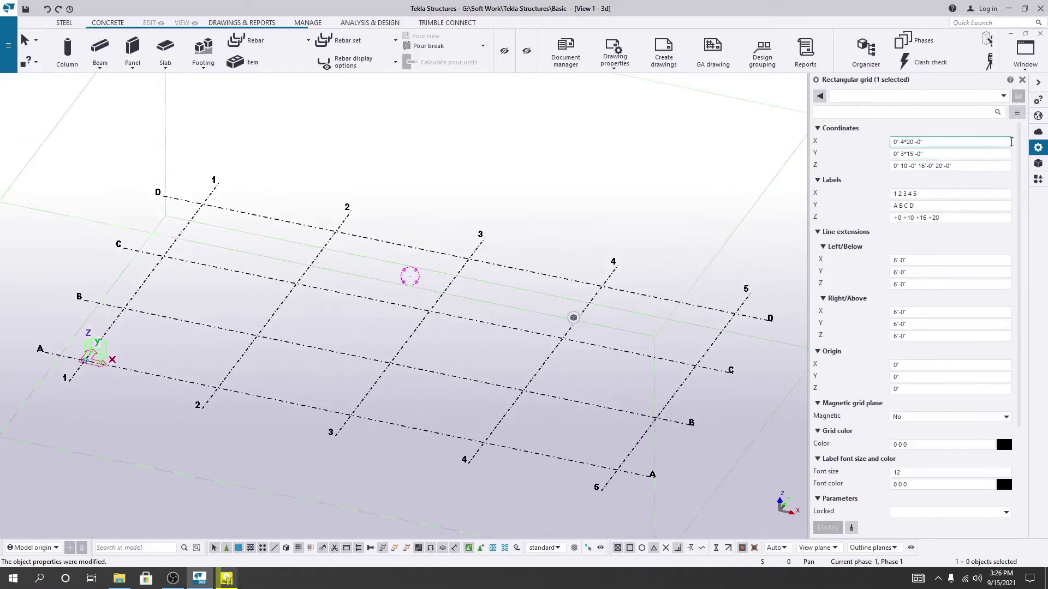
click(931, 141)
double_click(904, 142)
drag(928, 141, 903, 141)
key(BackSpace)
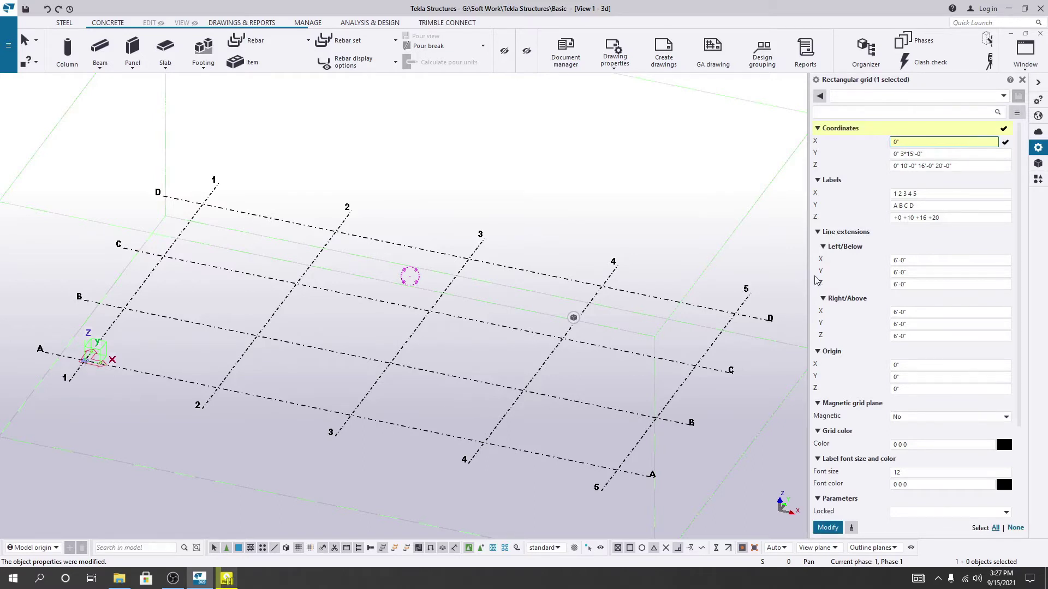
click(828, 528)
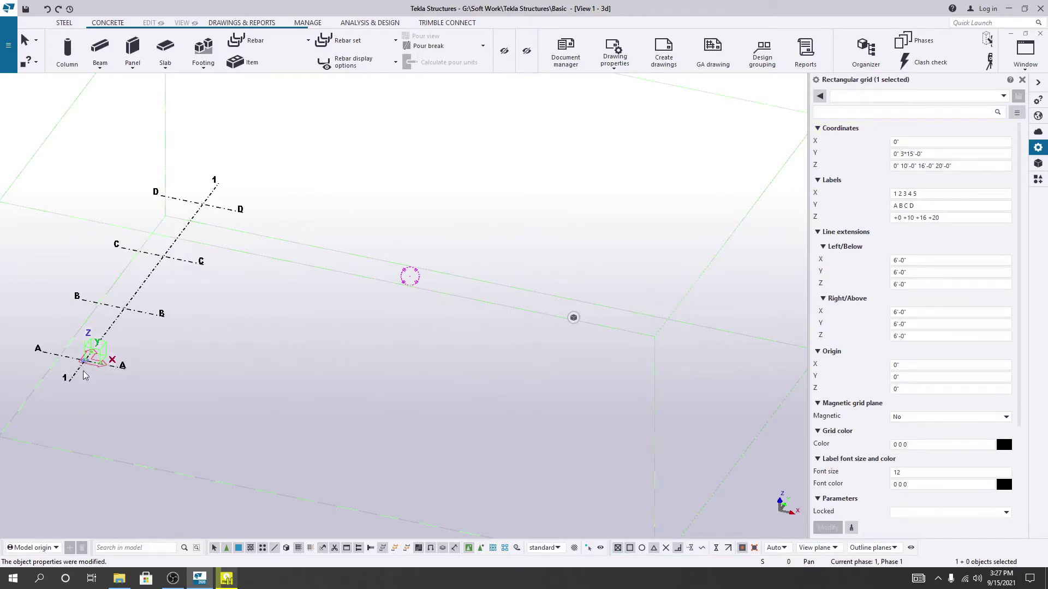
Add a 20' spacing to the grid's X coordinates after 0' and apply the modification
click(924, 142)
text(23)
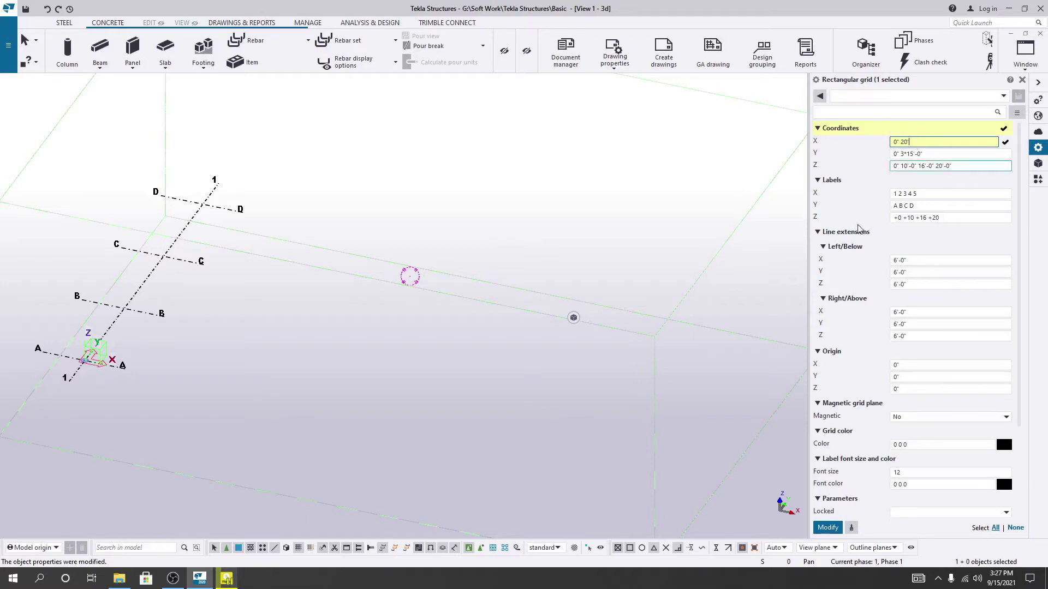
click(826, 527)
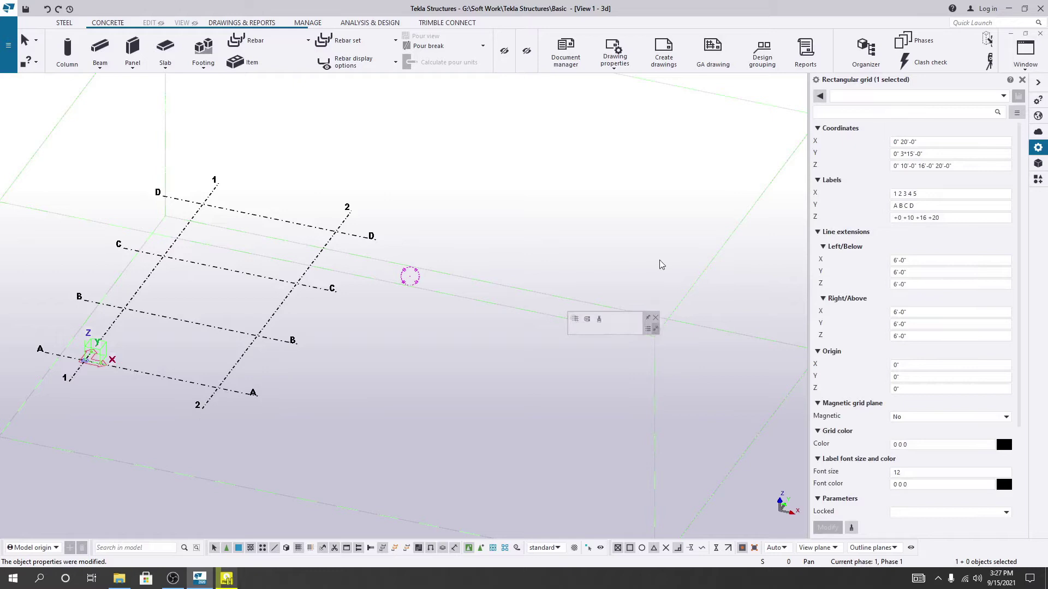
Change the grid's X coordinates to 0' 4*20'-0" for four equal bays and apply the modification
click(931, 141)
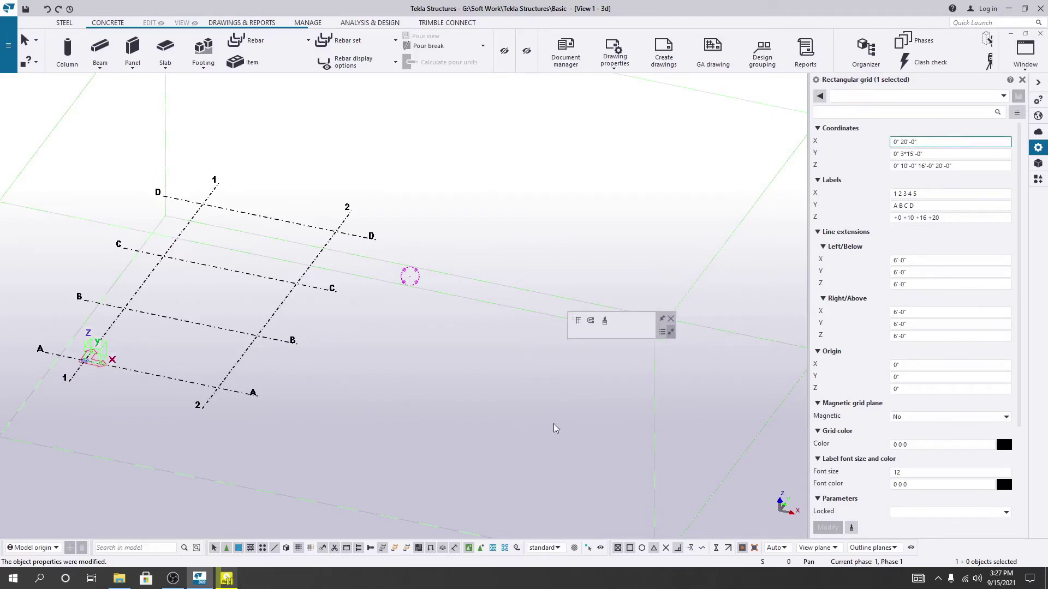
click(901, 142)
text(4)
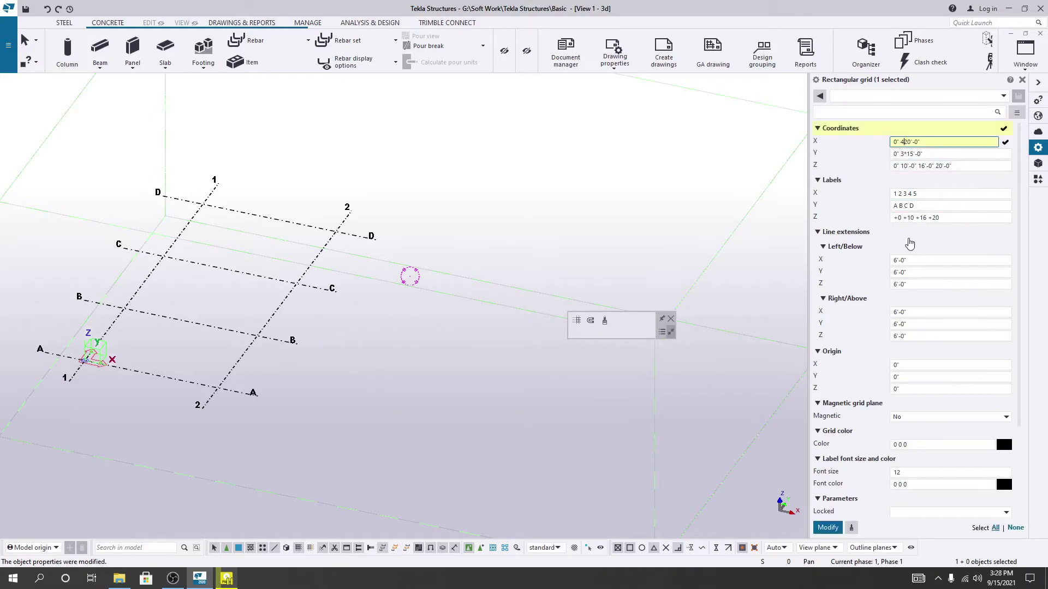
text(*)
click(929, 142)
click(828, 528)
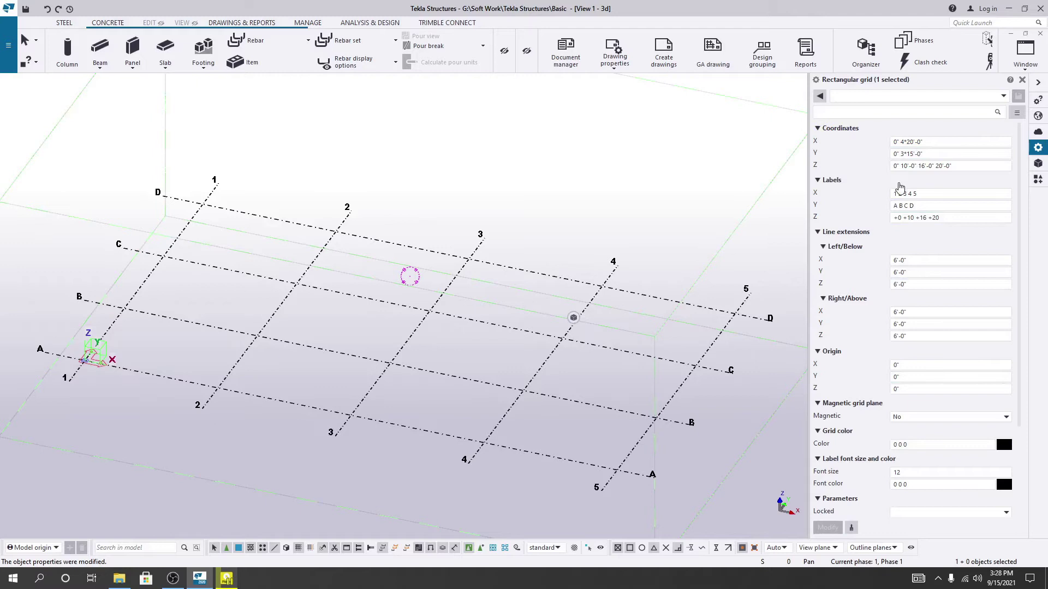
Change the grid's X coordinates to 0' 20'-0" 12' for two unequal bays and apply the modification
click(905, 142)
key(BackSpace)
key(BackSpace)
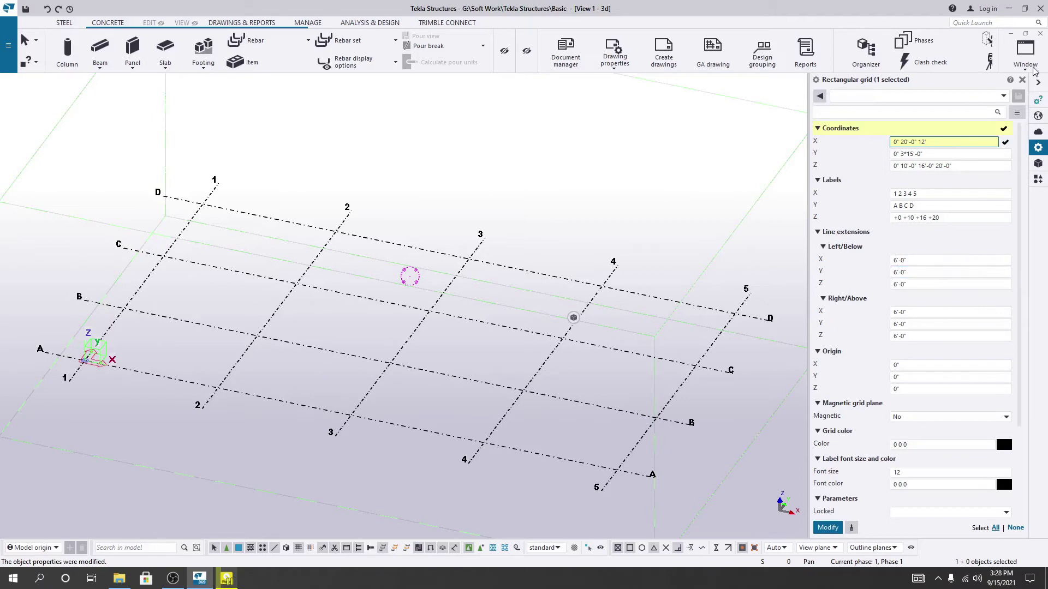
click(826, 527)
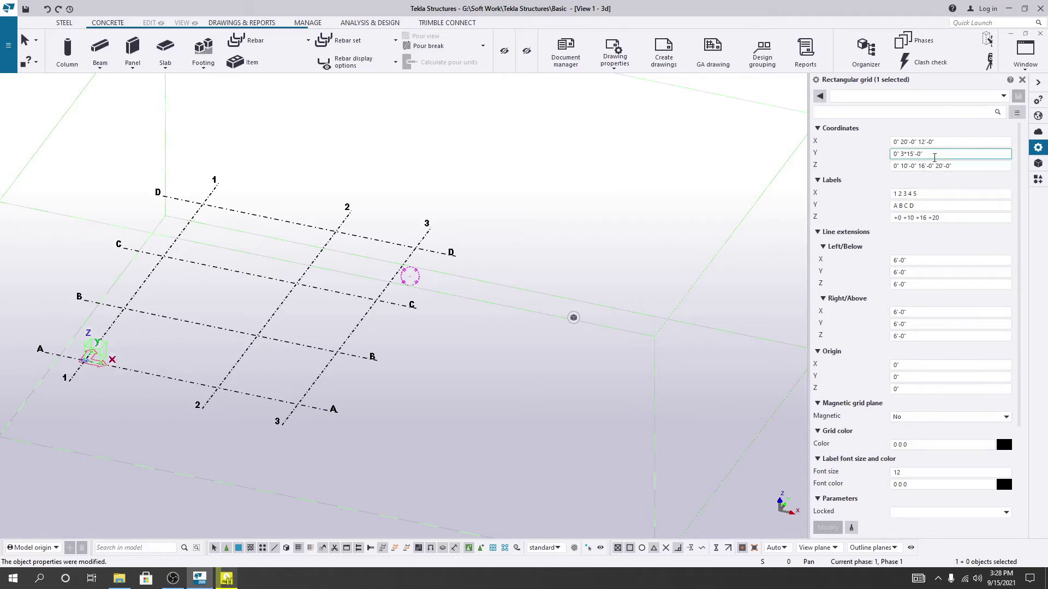
Set the grid's X coordinates to 0' 20'-0" and Y coordinates to 0' 15', and apply the modification
click(895, 141)
drag(934, 142, 919, 143)
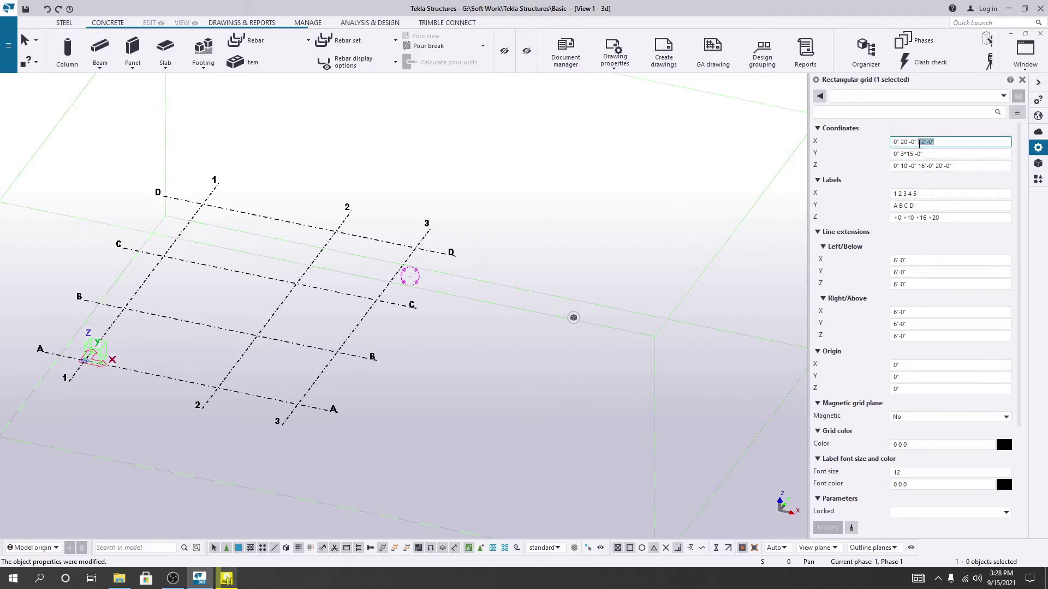
key(BackSpace)
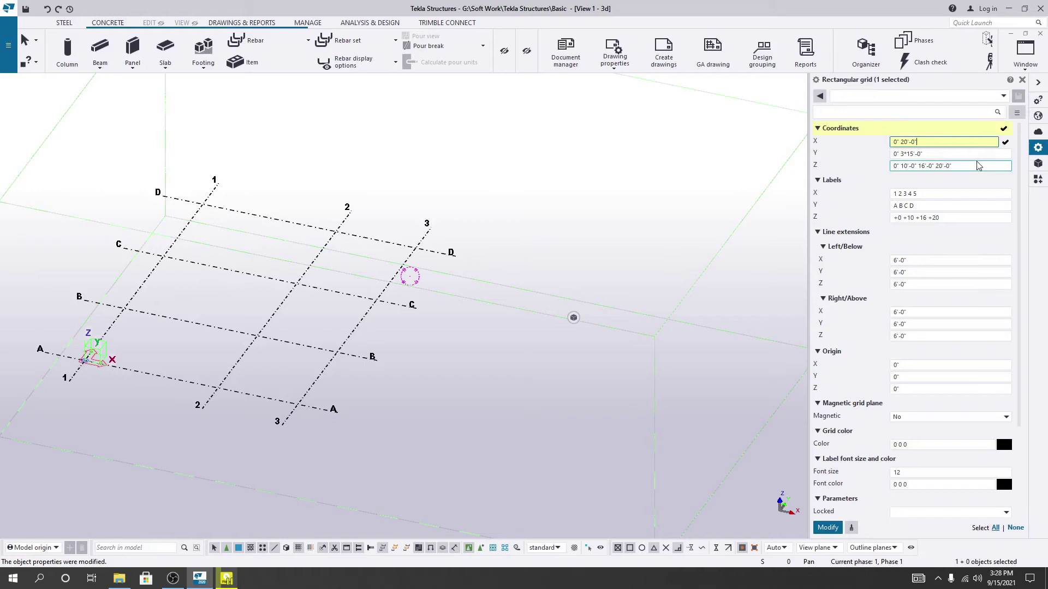
click(907, 154)
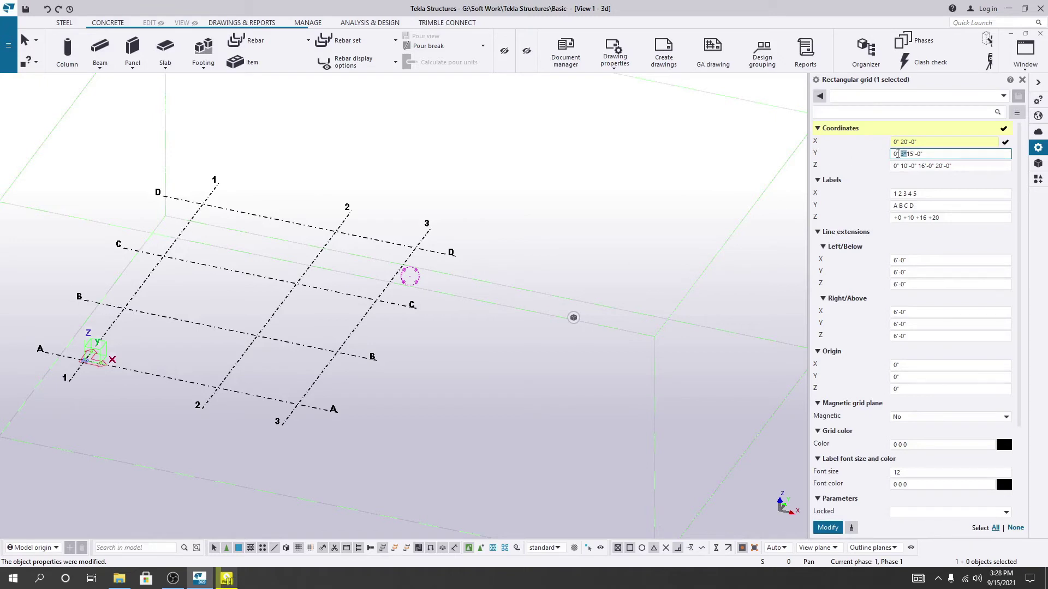
key(BackSpace)
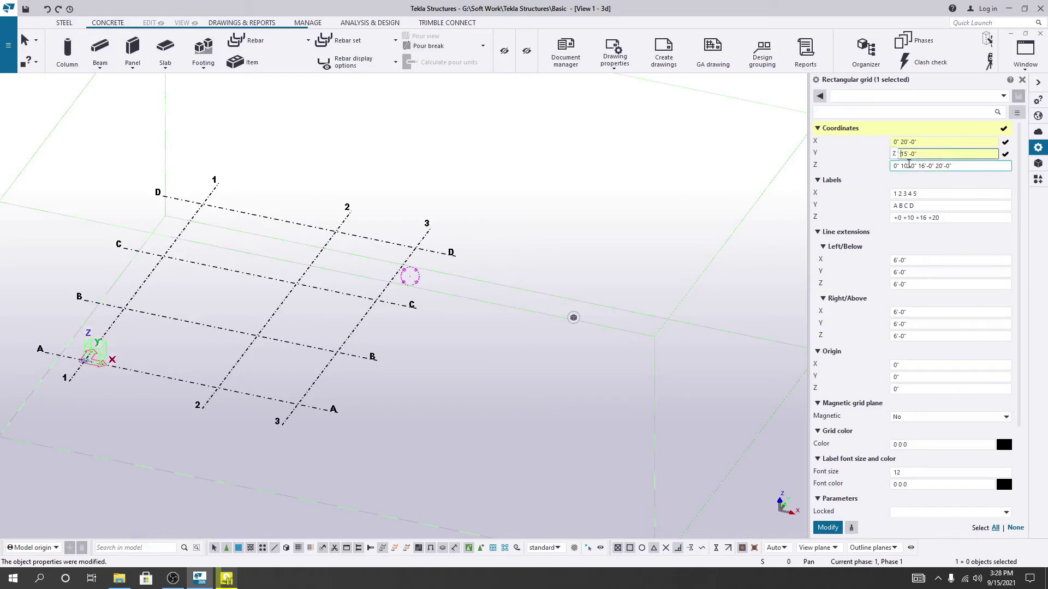
click(926, 154)
drag(919, 154, 903, 154)
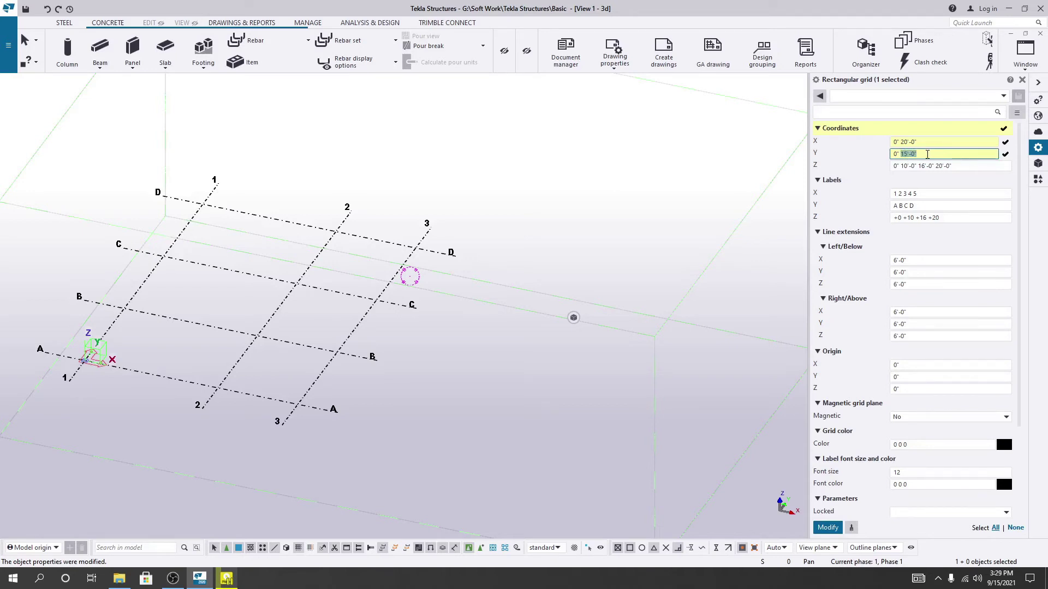
text(15')
click(827, 527)
middle_drag(154, 358, 330, 369)
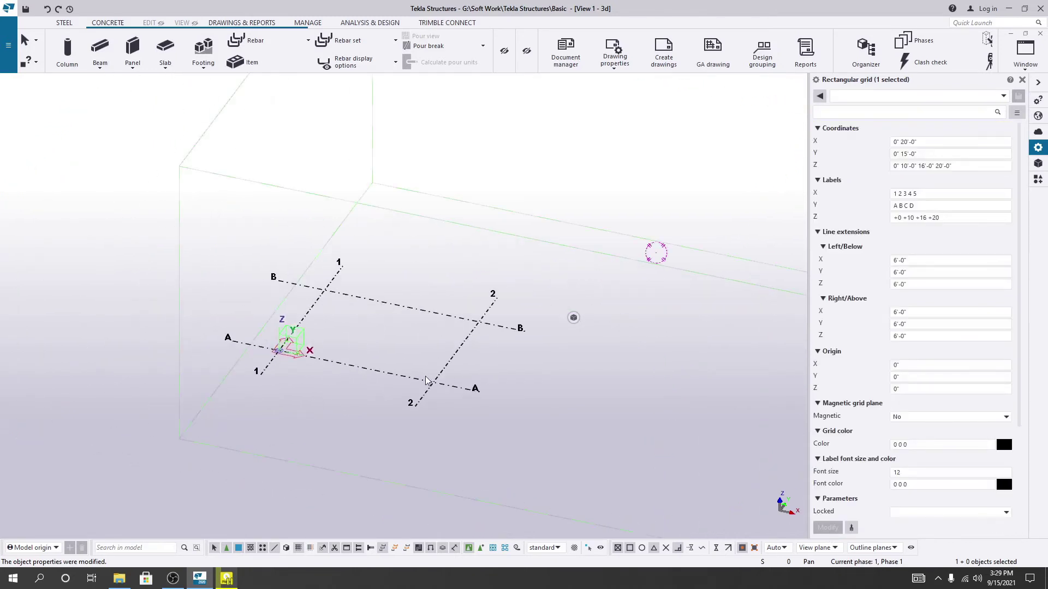
middle_drag(437, 382, 431, 376)
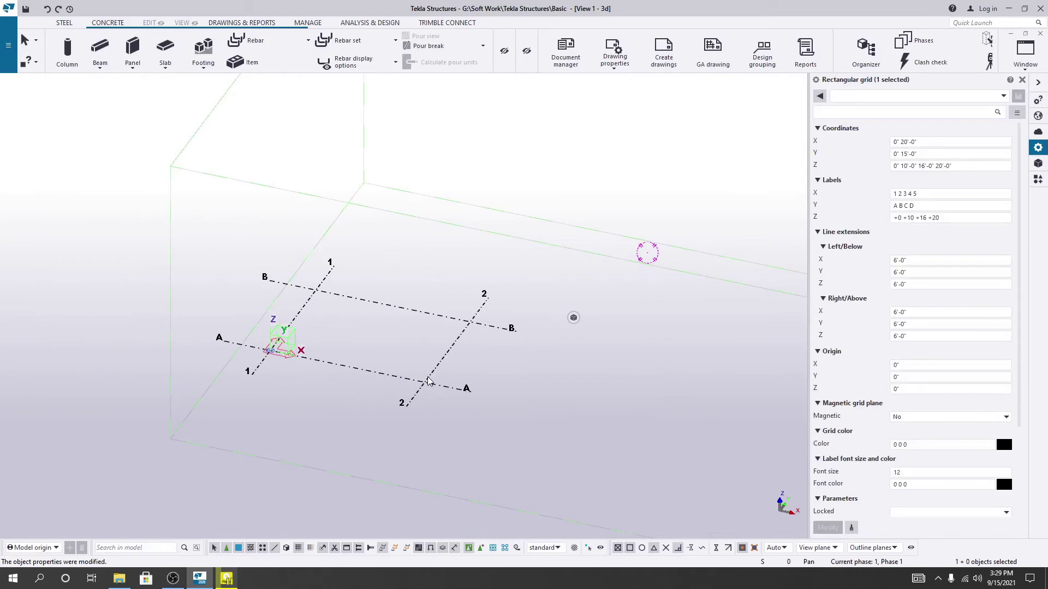
middle_drag(598, 382, 627, 375)
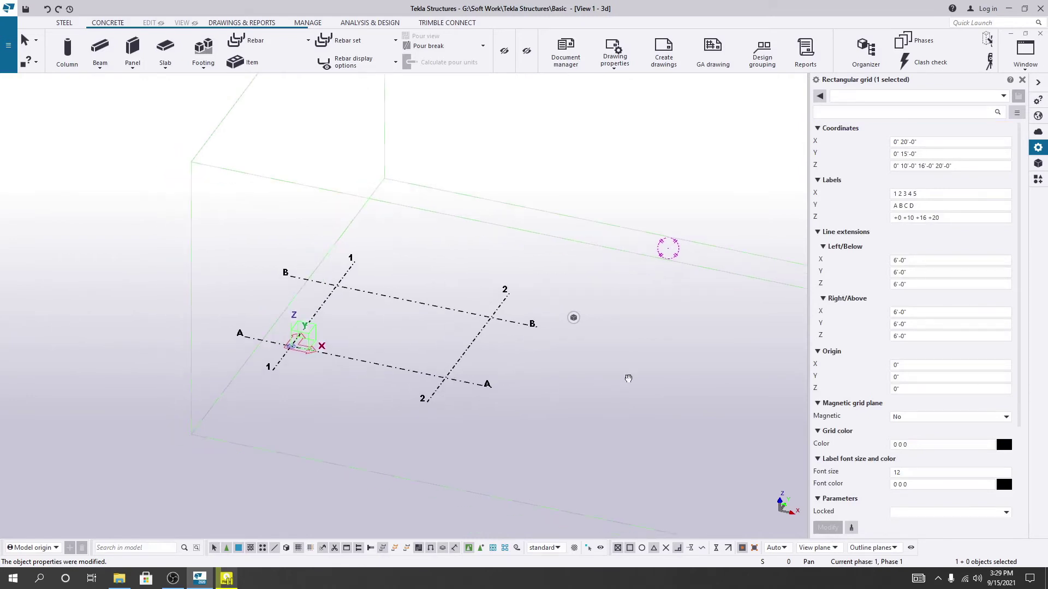
key(shift+Tab)
click(972, 166)
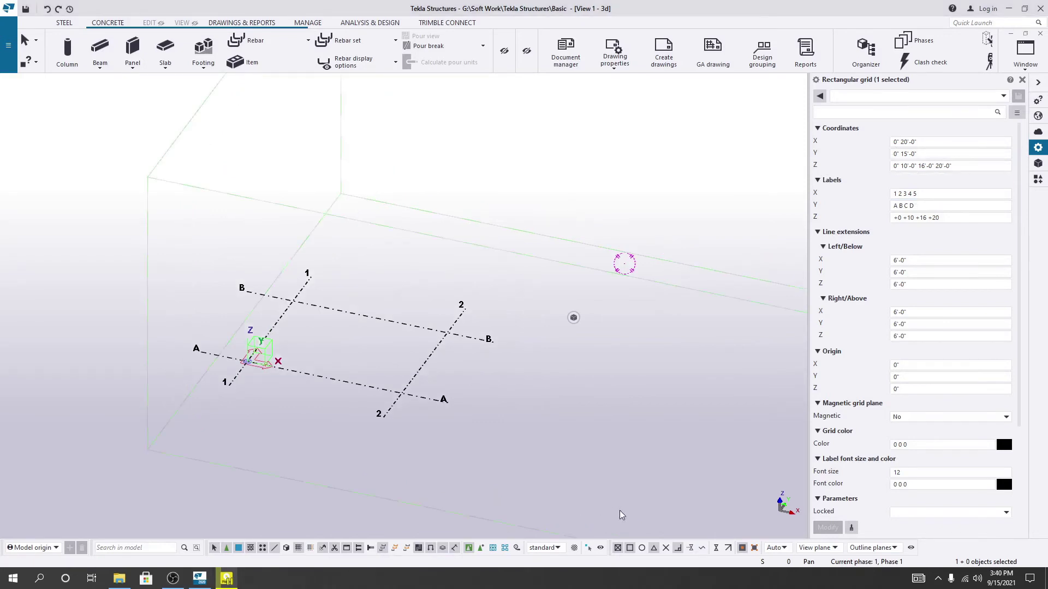
middle_drag(618, 470, 792, 327)
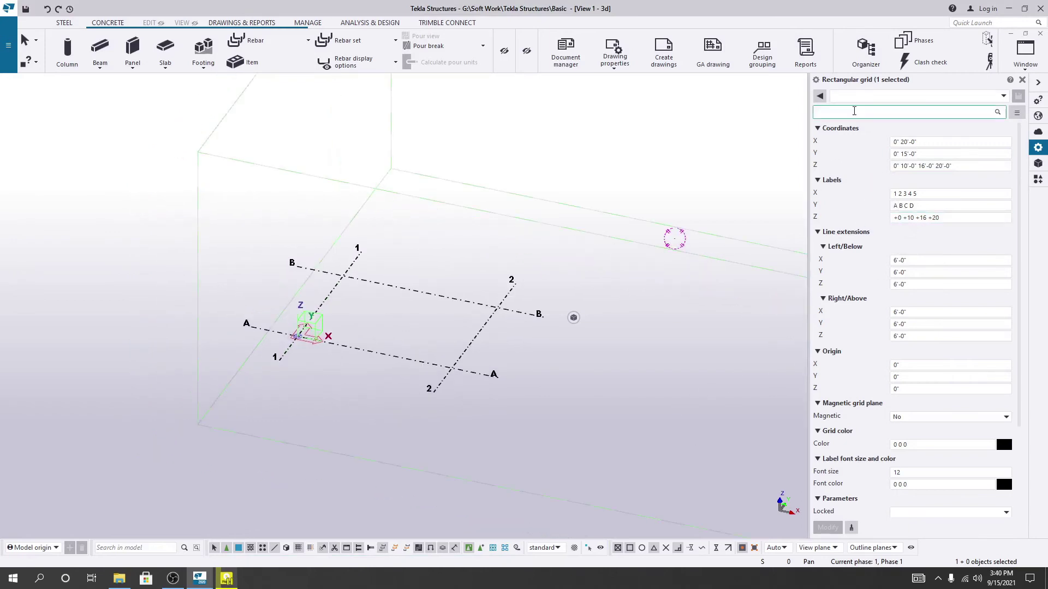
mouse_move(513, 348)
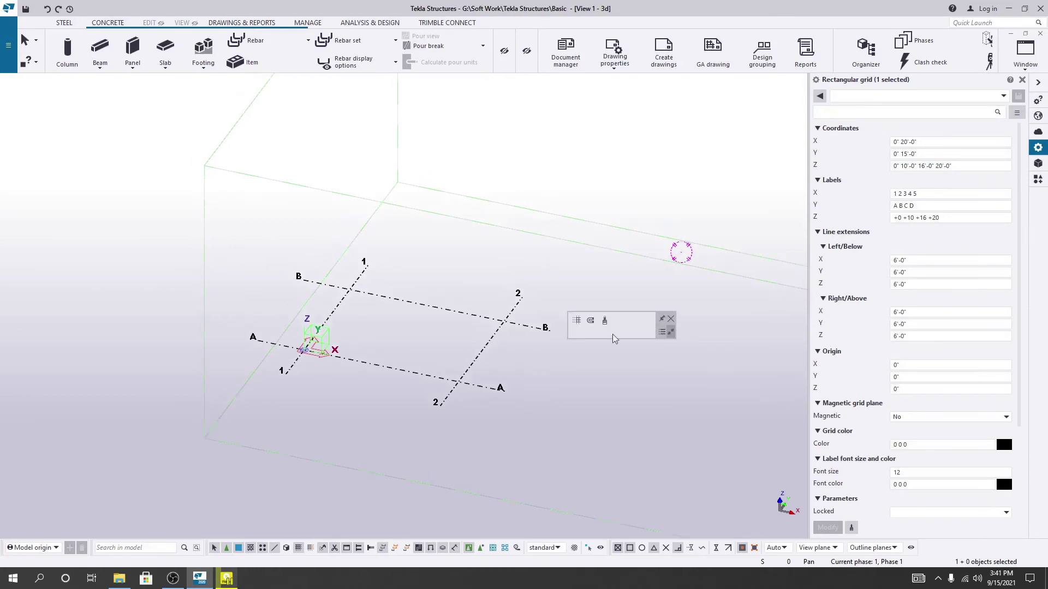
Shorten the grid's Z coordinates to 0' 10'-0" and clear that property's modification mark
click(892, 166)
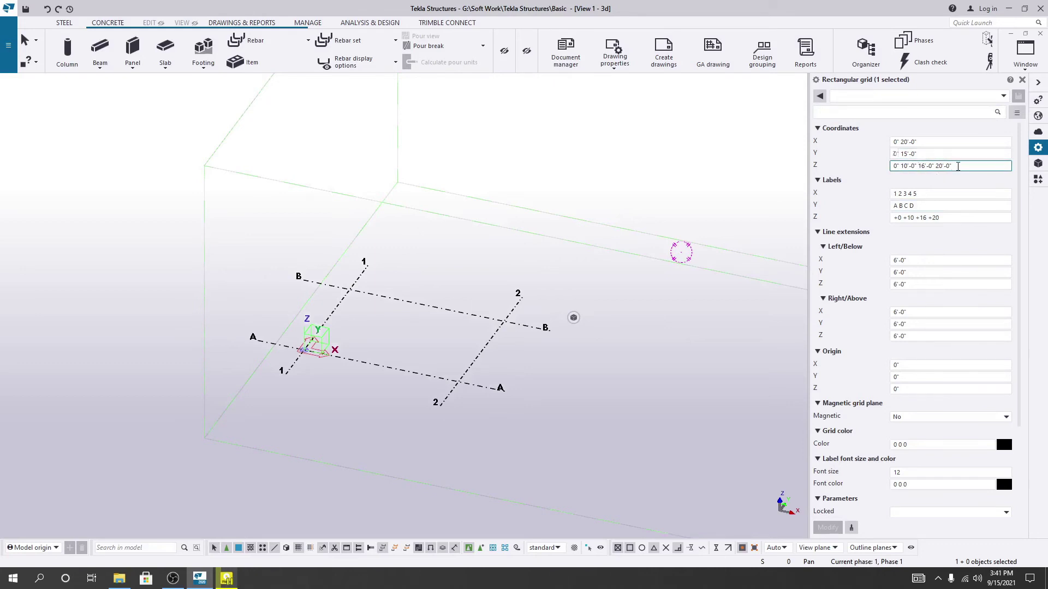
drag(953, 167, 919, 168)
key(BackSpace)
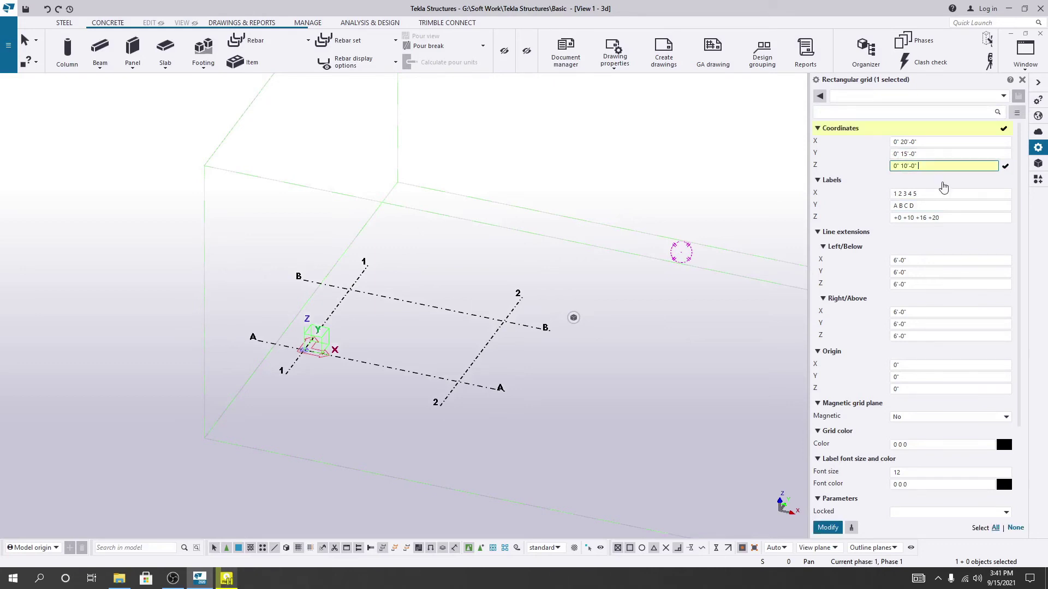
click(1006, 169)
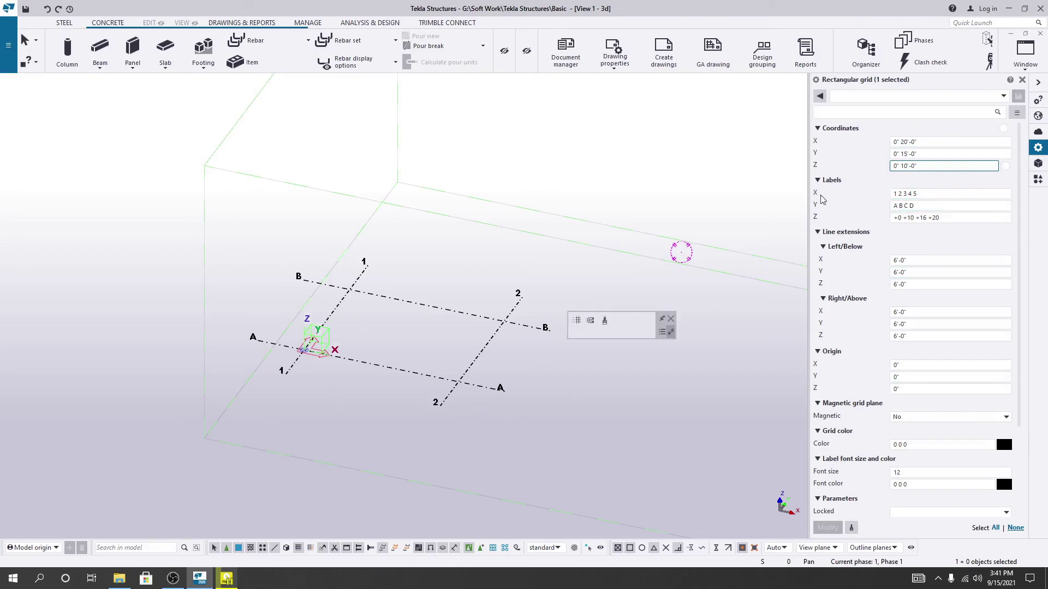
Shorten the grid's X labels to 1 2 and Y labels to A B, and clear their modification marks
drag(918, 194, 906, 194)
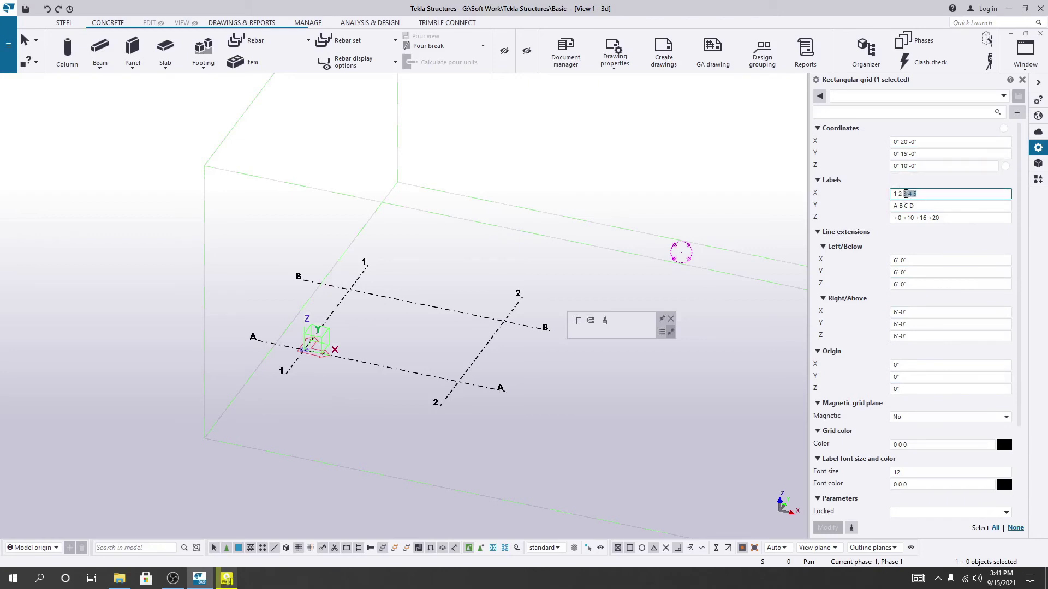
key(BackSpace)
click(915, 205)
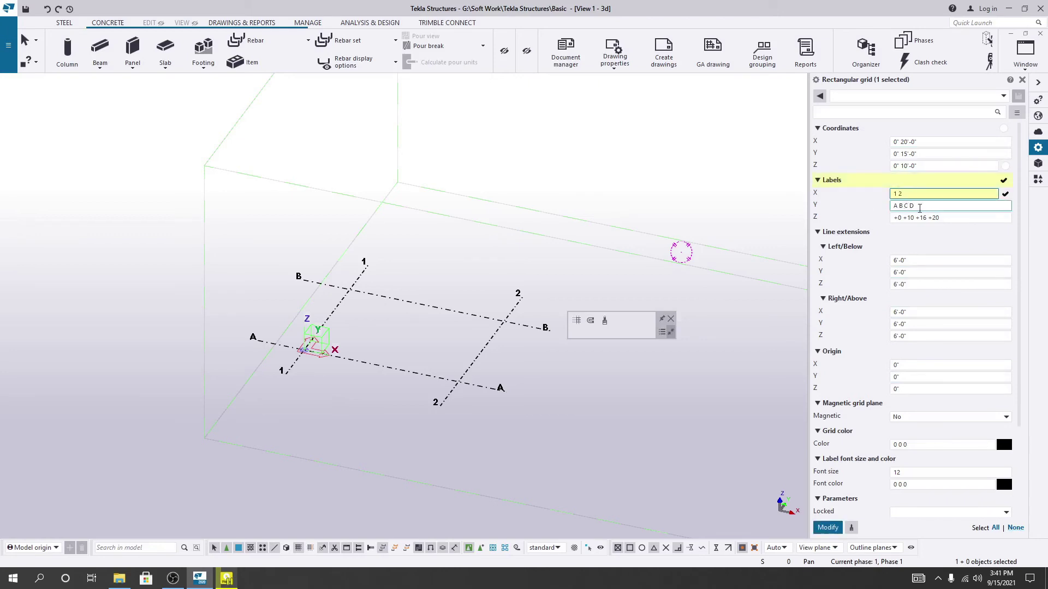
drag(915, 206, 904, 207)
key(BackSpace)
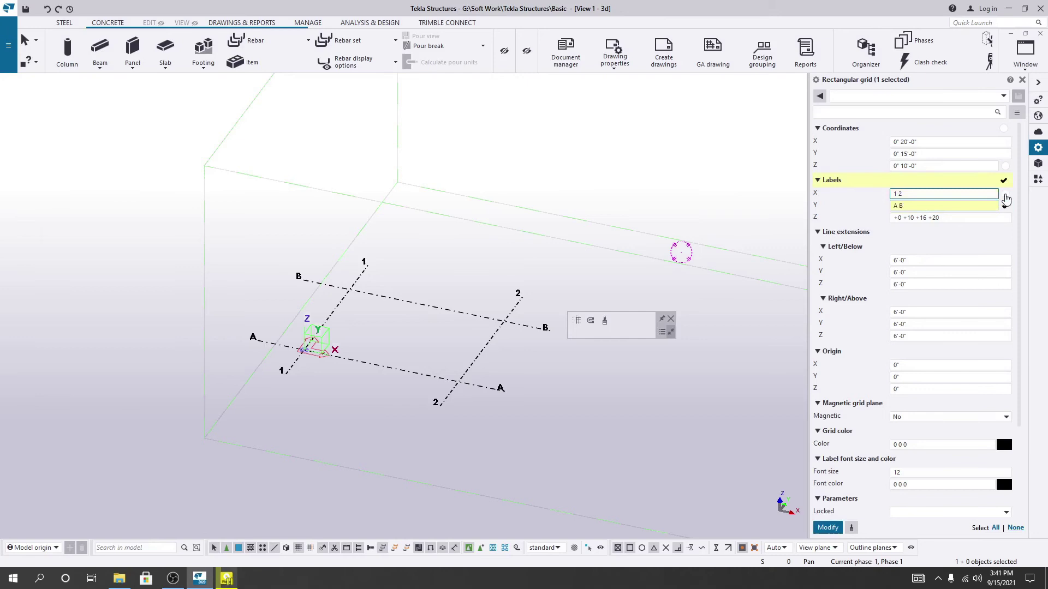
click(1006, 207)
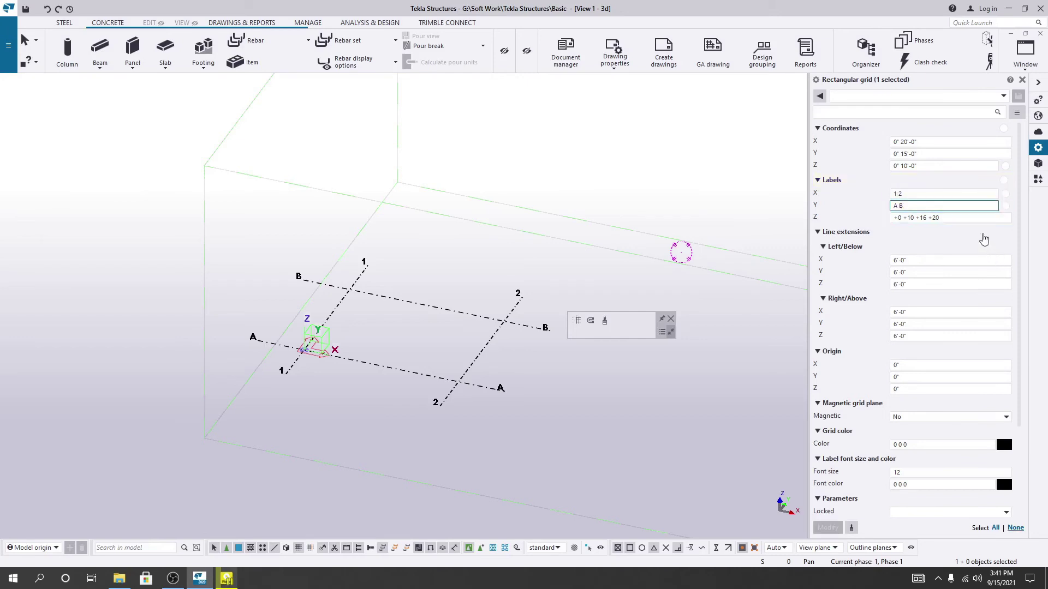
Shorten the grid's Z labels to +0 +10, clear that property's modification mark, and close the grid properties
click(948, 218)
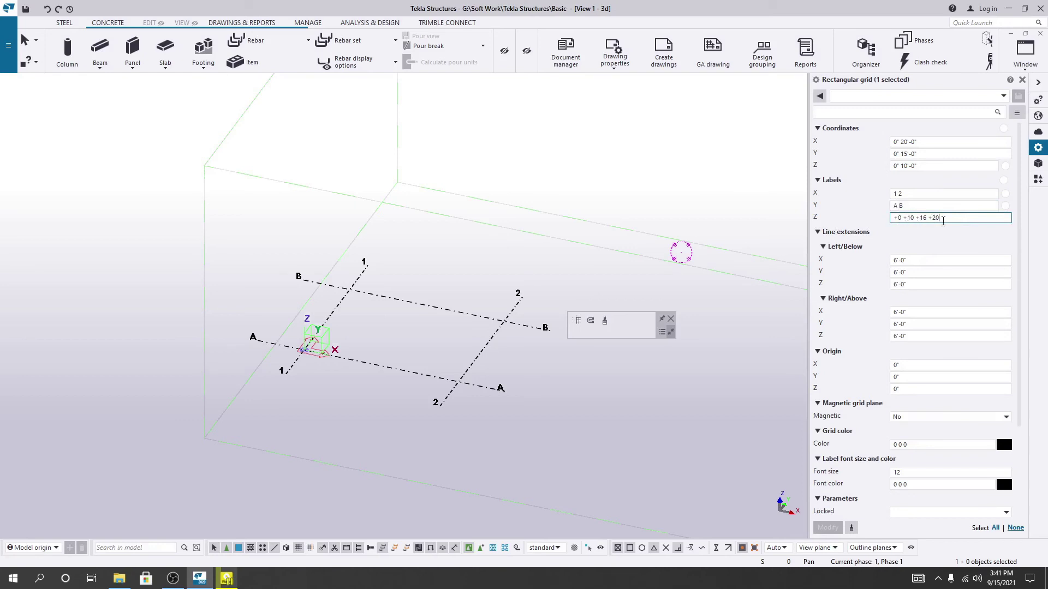
key(ctrl+shift+Left)
key(ctrl+shift+Left)
key(ctrl+shift+Left)
key(Delete)
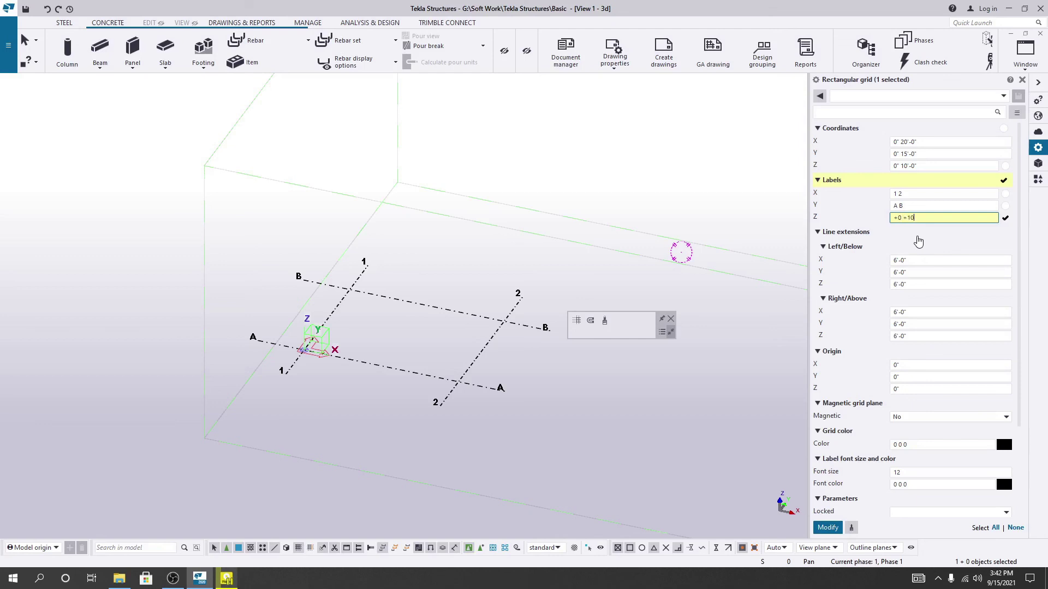
click(1005, 218)
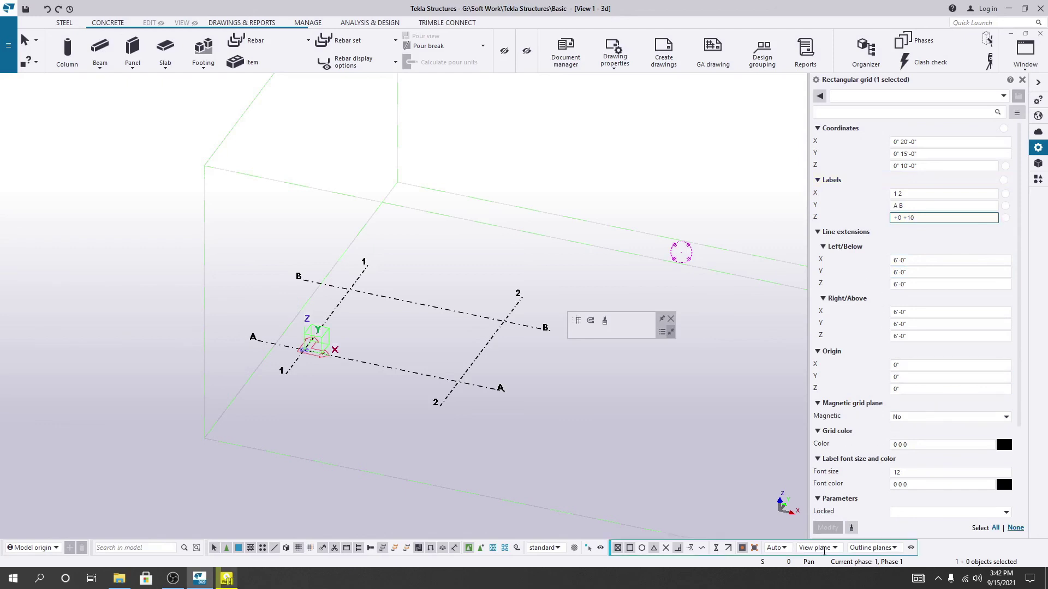
click(1022, 80)
scroll(677, 349, up, 3)
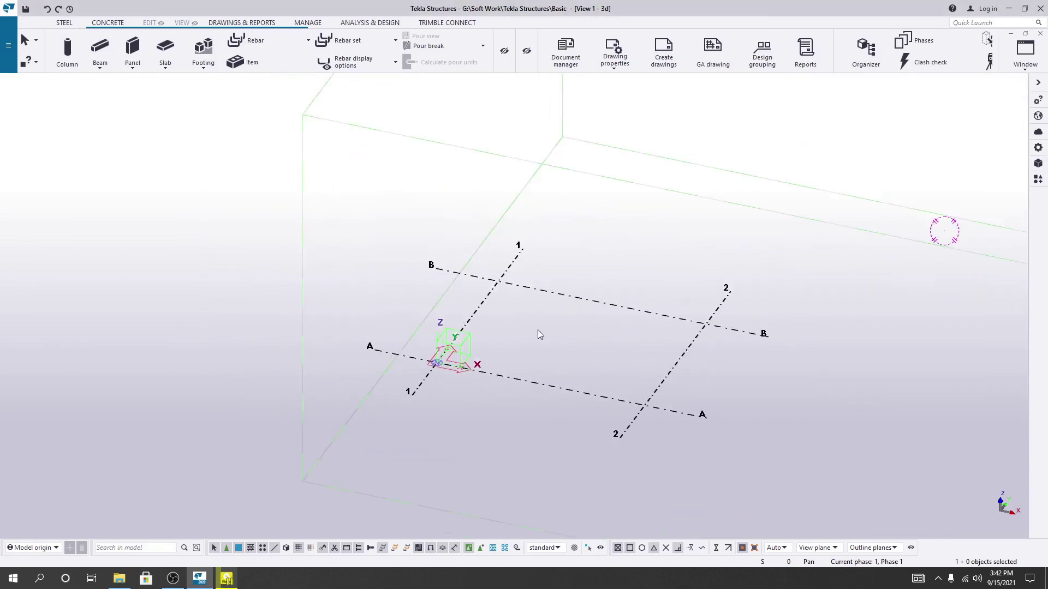
middle_drag(539, 329, 506, 329)
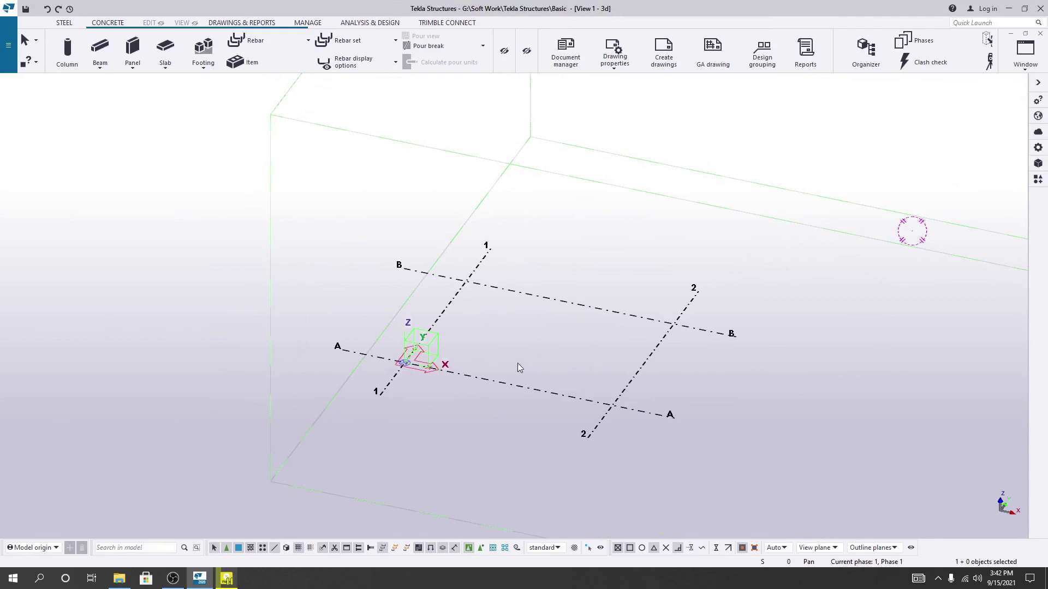
middle_drag(519, 367, 525, 376)
middle_drag(556, 446, 558, 453)
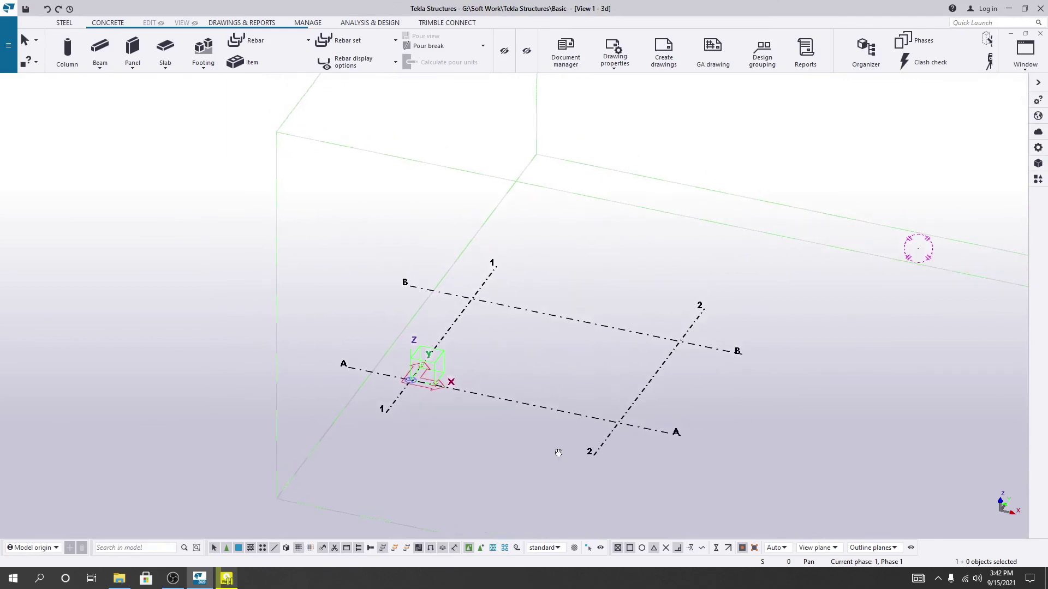